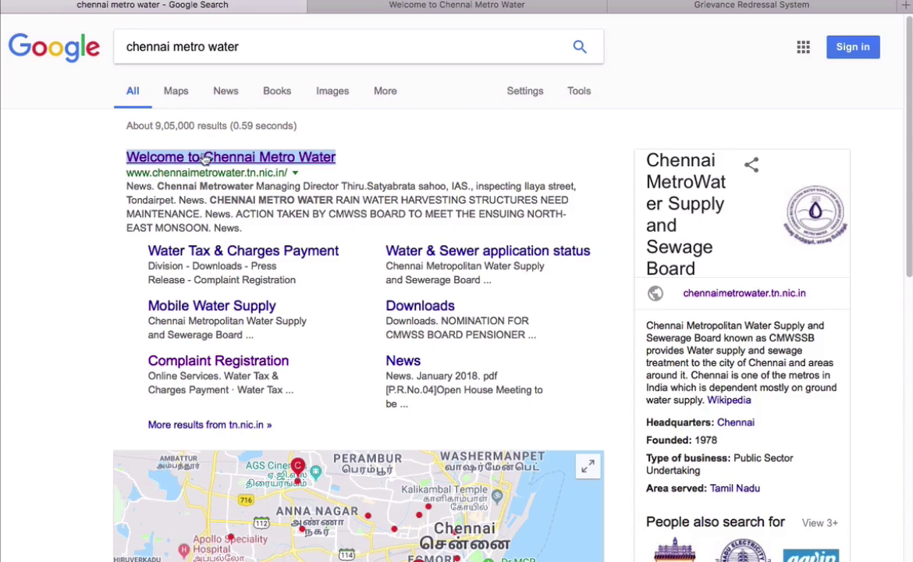
Open the internet complaint registration form in Chennai Metro Water's Grievance Redressal System
{"action": "left_click", "coordinate": [443, 6]}
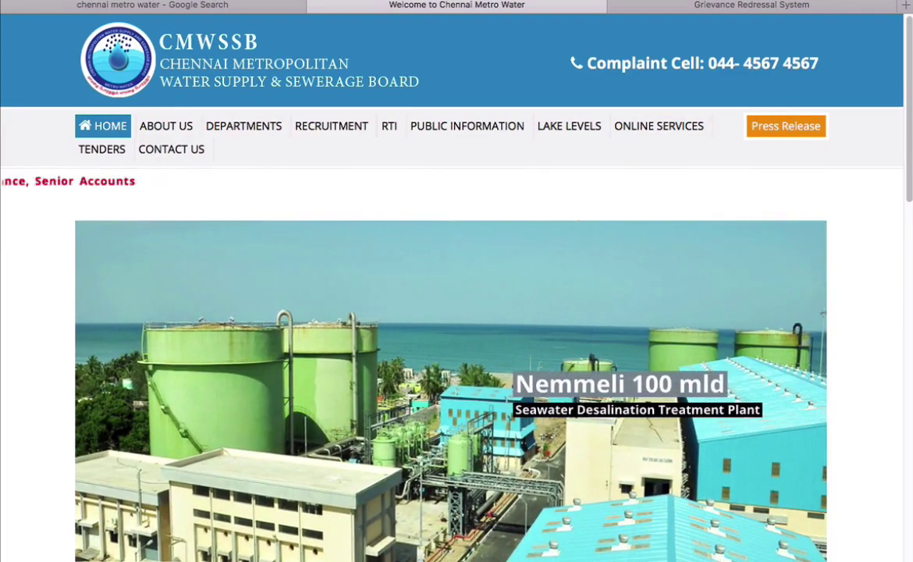
{"action": "left_click", "coordinate": [710, 6]}
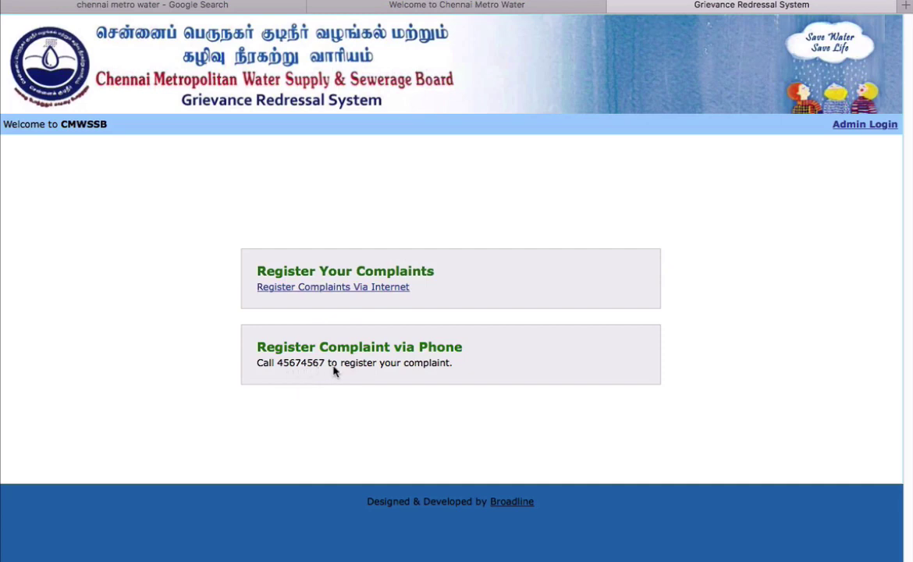
{"action": "left_click", "coordinate": [377, 289]}
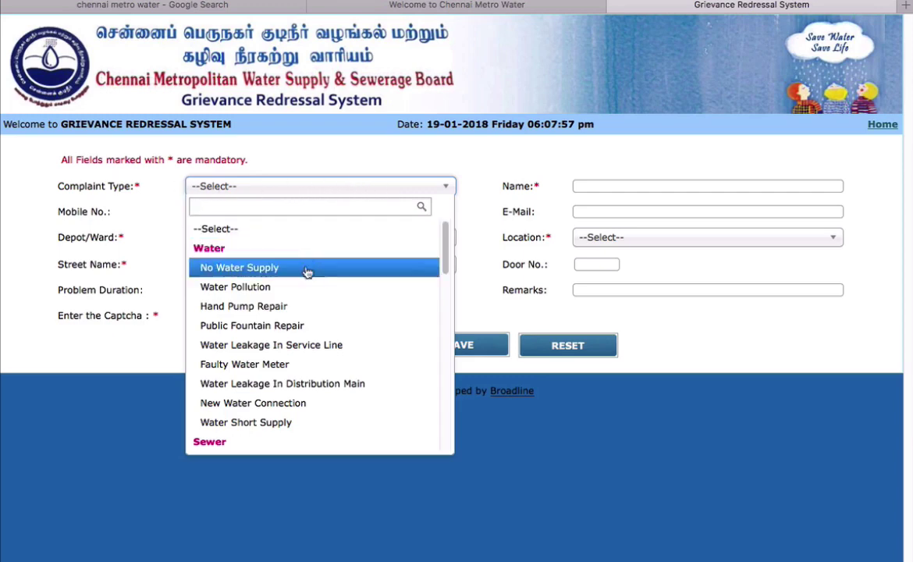
Examine the available complaint types from the Water group through Tax and Charges, leaving the complaint type unselected
{"action": "scroll", "coordinate": [314, 338], "scroll_direction": "down", "scroll_amount": 1}
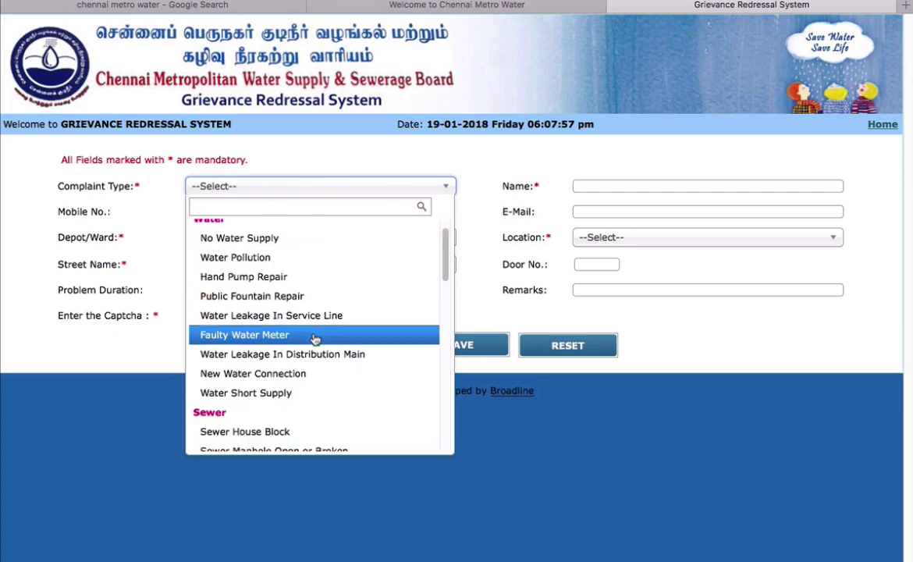
{"action": "scroll", "coordinate": [316, 338], "scroll_direction": "down", "scroll_amount": 6}
{"action": "scroll", "coordinate": [319, 281], "scroll_direction": "up", "scroll_amount": 3}
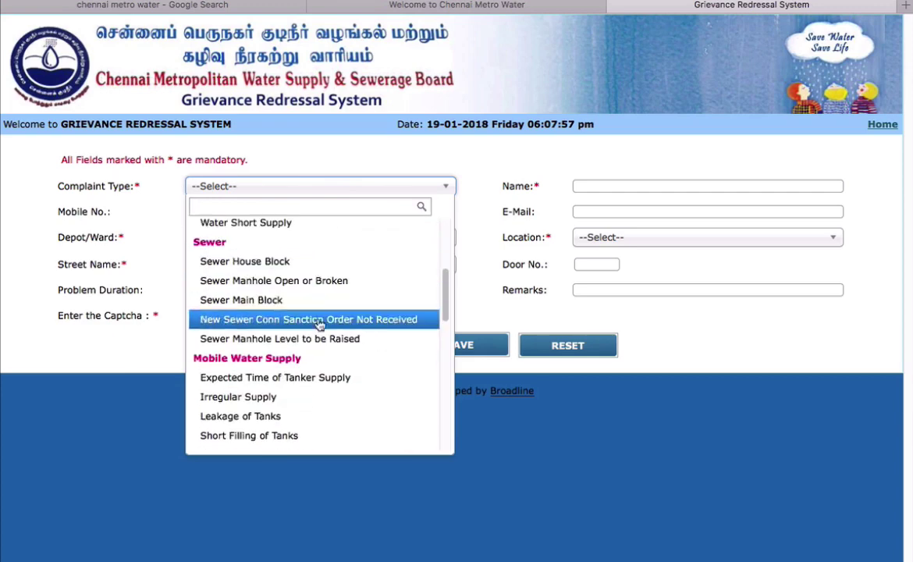
{"action": "scroll", "coordinate": [325, 365], "scroll_direction": "down", "scroll_amount": 1}
{"action": "scroll", "coordinate": [325, 365], "scroll_direction": "down", "scroll_amount": 1}
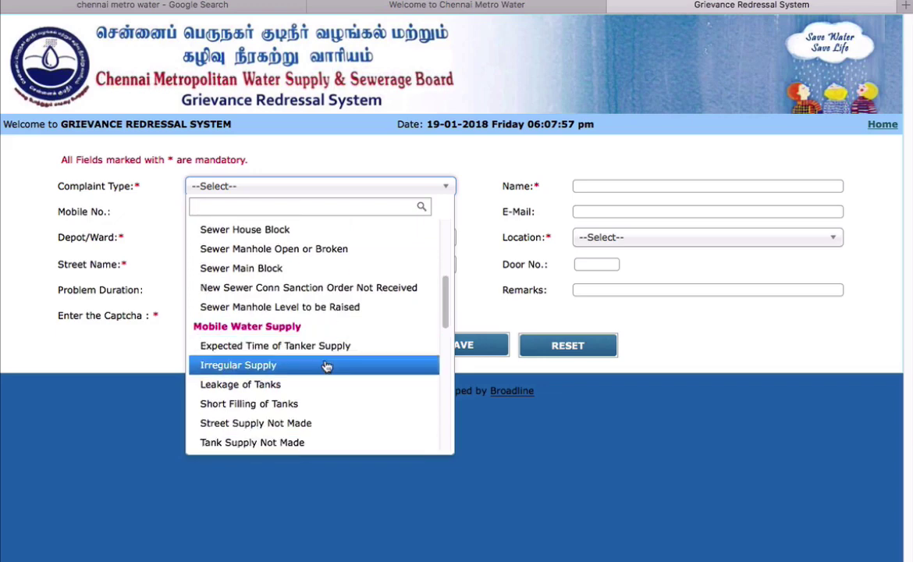
{"action": "scroll", "coordinate": [327, 365], "scroll_direction": "down", "scroll_amount": 4}
{"action": "scroll", "coordinate": [326, 365], "scroll_direction": "down", "scroll_amount": 2}
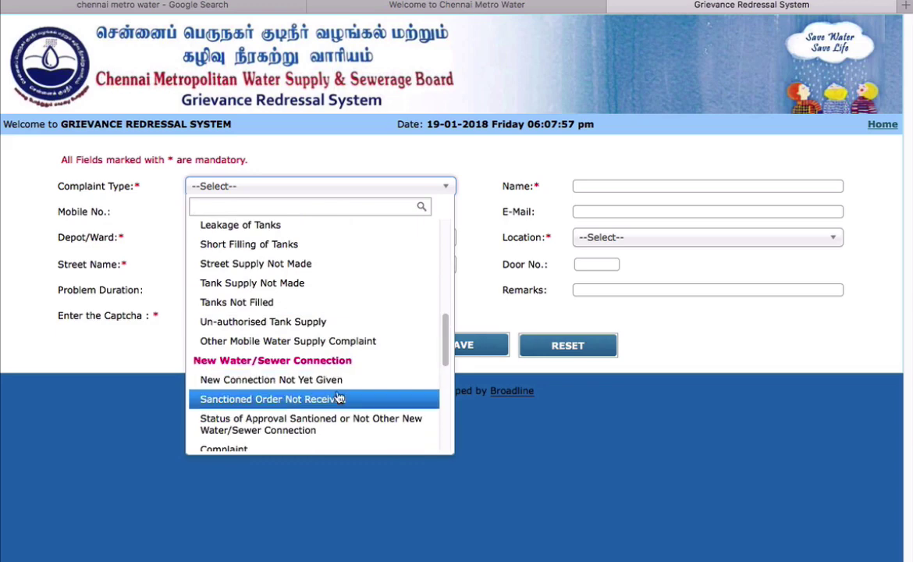
{"action": "scroll", "coordinate": [341, 395], "scroll_direction": "down", "scroll_amount": 1}
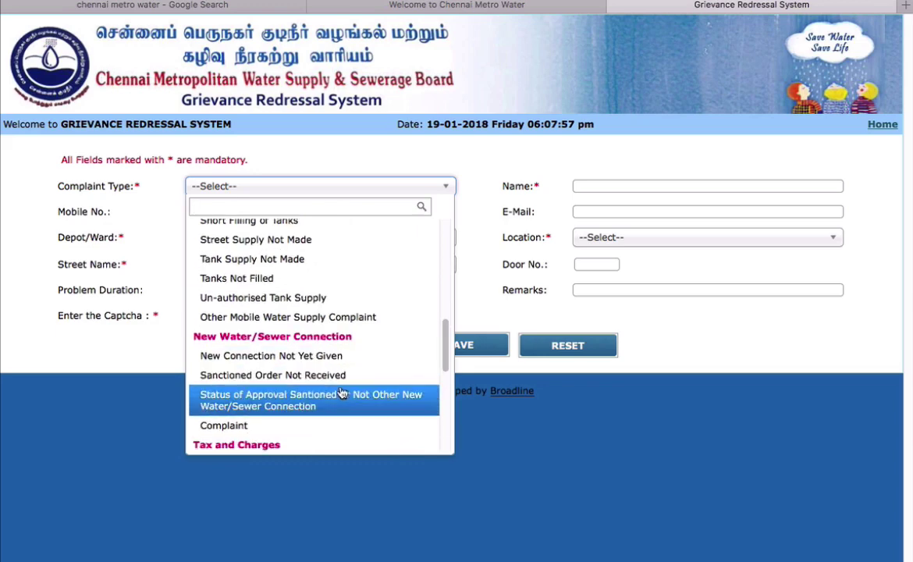
{"action": "scroll", "coordinate": [342, 395], "scroll_direction": "down", "scroll_amount": 4}
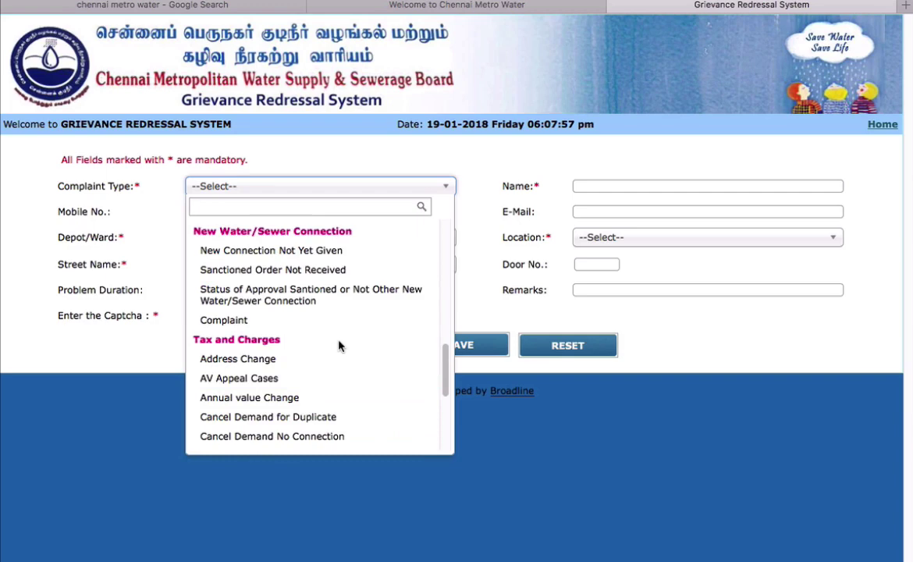
{"action": "scroll", "coordinate": [340, 346], "scroll_direction": "down", "scroll_amount": 5}
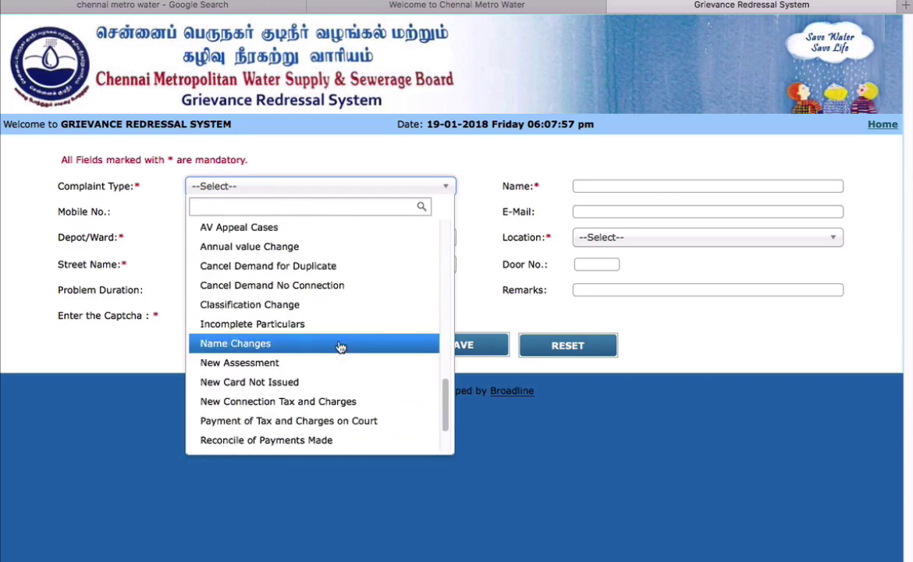
{"action": "scroll", "coordinate": [340, 347], "scroll_direction": "down", "scroll_amount": 3}
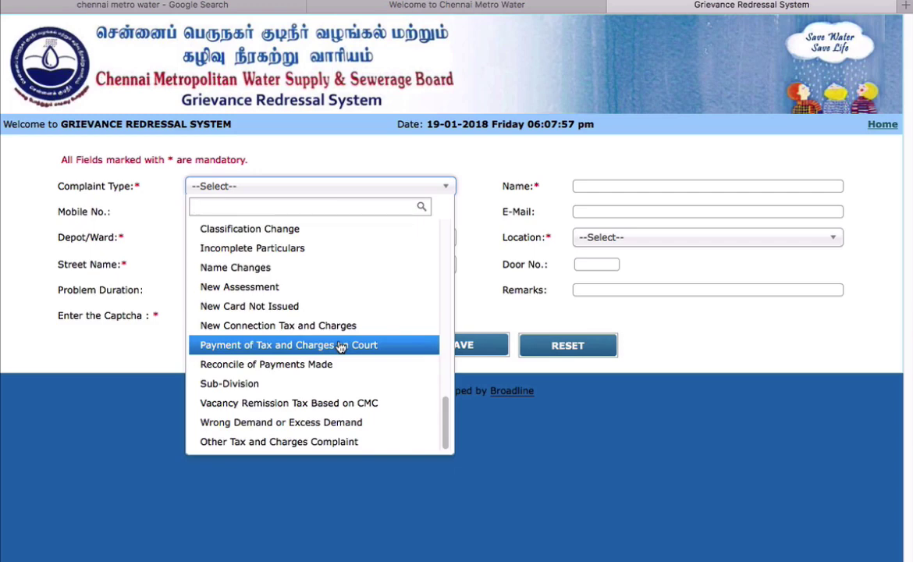
{"action": "scroll", "coordinate": [340, 347], "scroll_direction": "up", "scroll_amount": 10}
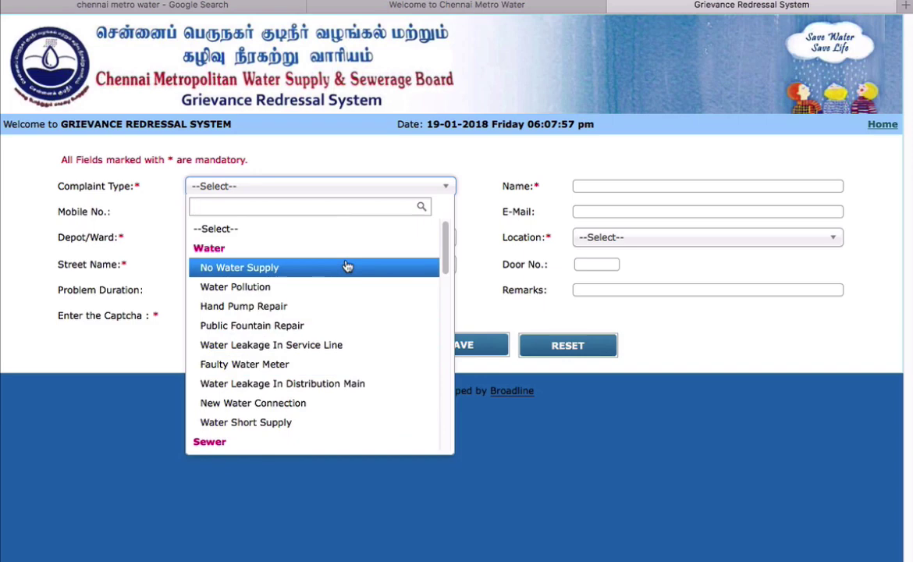
{"action": "left_click", "coordinate": [331, 141]}
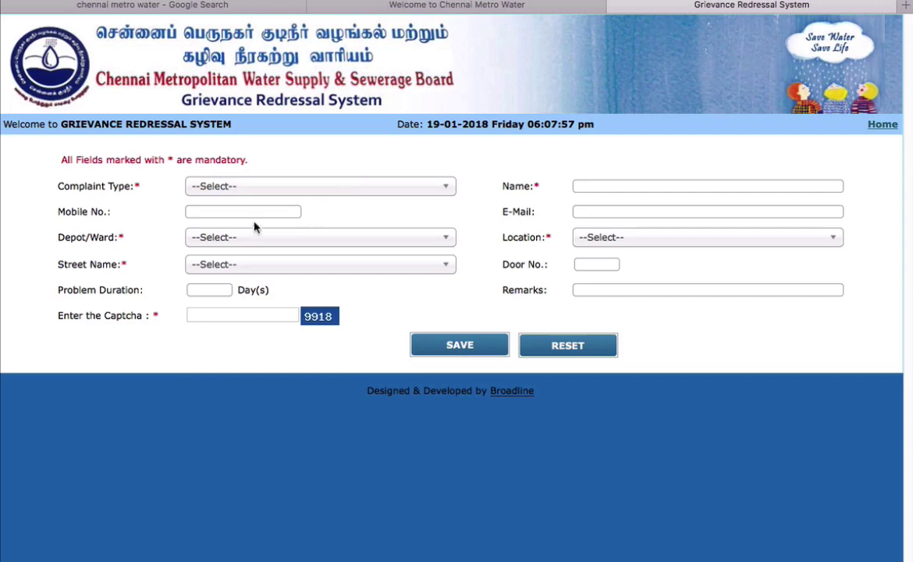
Check the mobile number field and examine the full list of depots and wards without choosing one
{"action": "left_click", "coordinate": [217, 212]}
{"action": "left_click", "coordinate": [436, 242]}
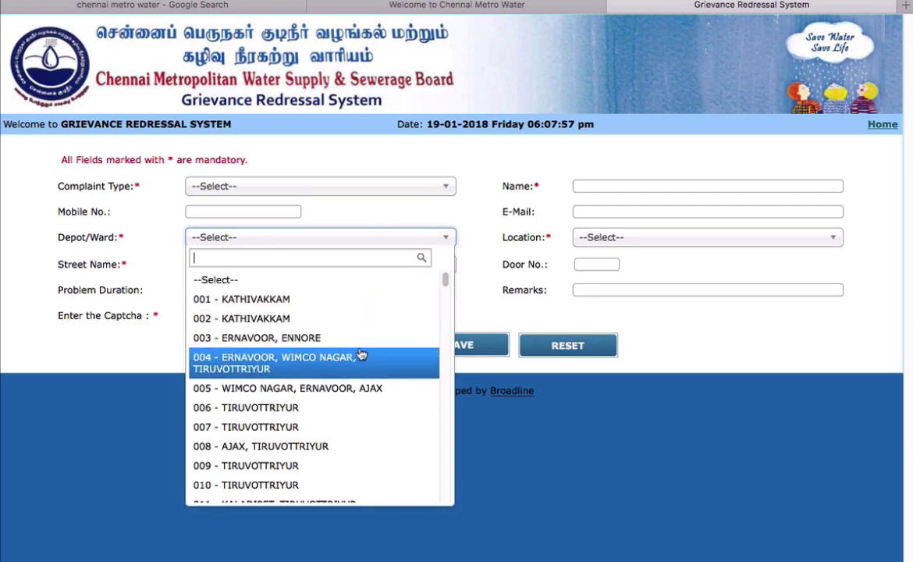
{"action": "scroll", "coordinate": [361, 356], "scroll_direction": "down", "scroll_amount": 5}
{"action": "scroll", "coordinate": [361, 355], "scroll_direction": "down", "scroll_amount": 6}
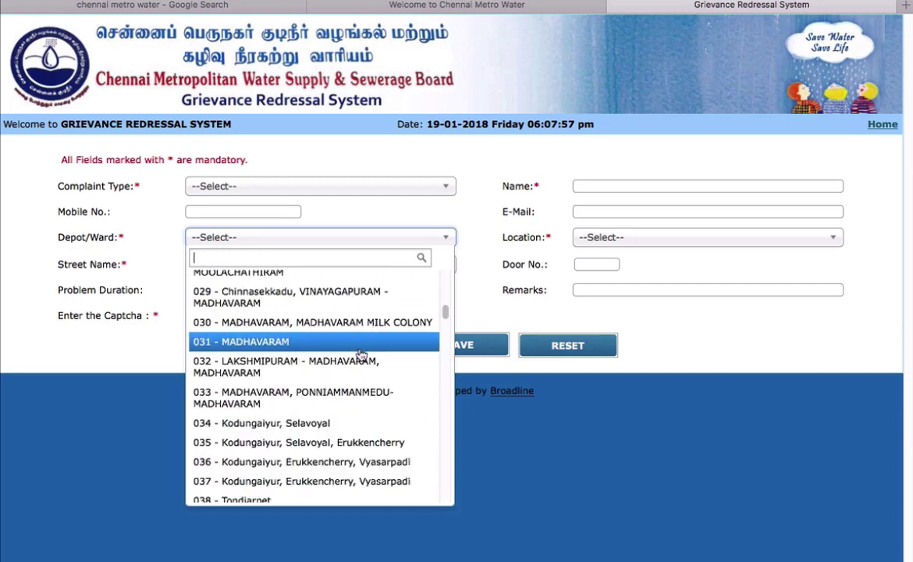
{"action": "scroll", "coordinate": [361, 356], "scroll_direction": "down", "scroll_amount": 12}
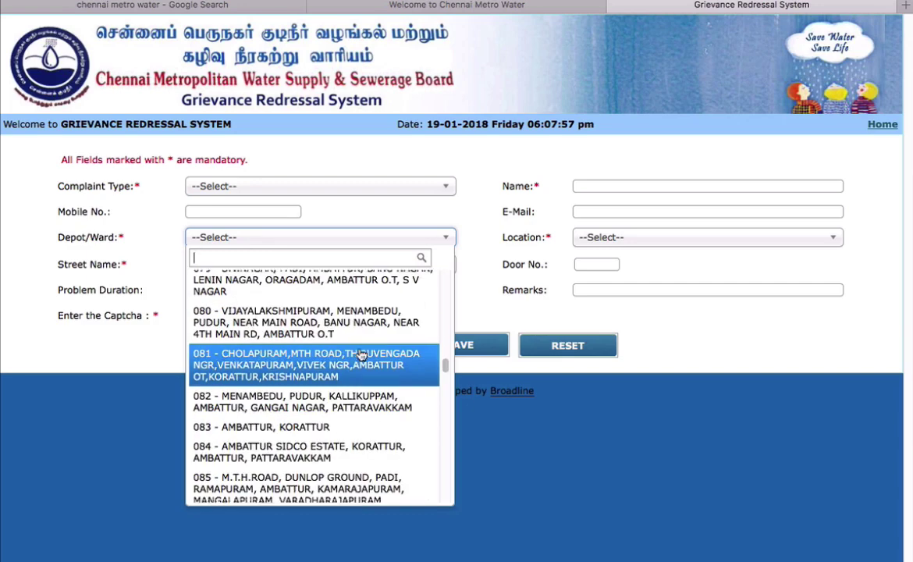
{"action": "scroll", "coordinate": [361, 355], "scroll_direction": "down", "scroll_amount": 5}
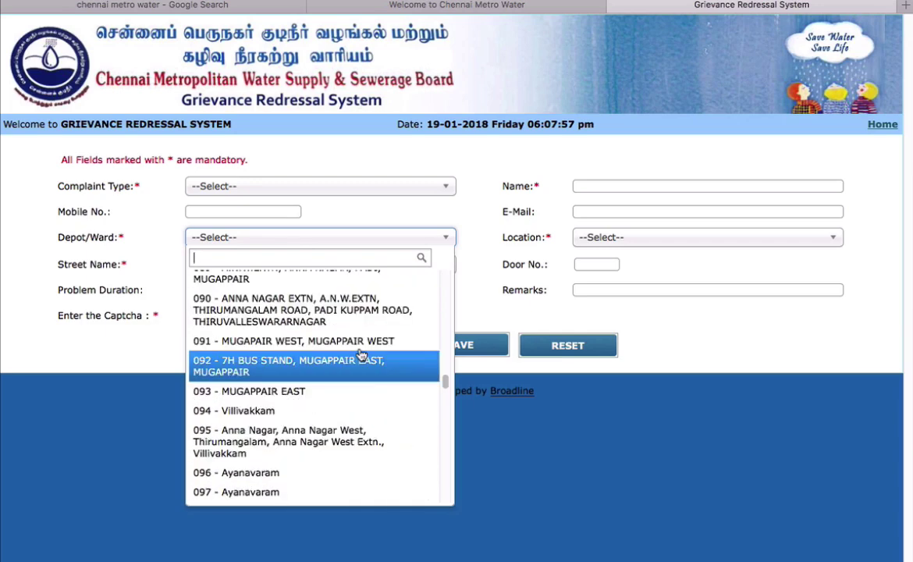
{"action": "scroll", "coordinate": [361, 356], "scroll_direction": "down", "scroll_amount": 15}
{"action": "scroll", "coordinate": [361, 355], "scroll_direction": "down", "scroll_amount": 10}
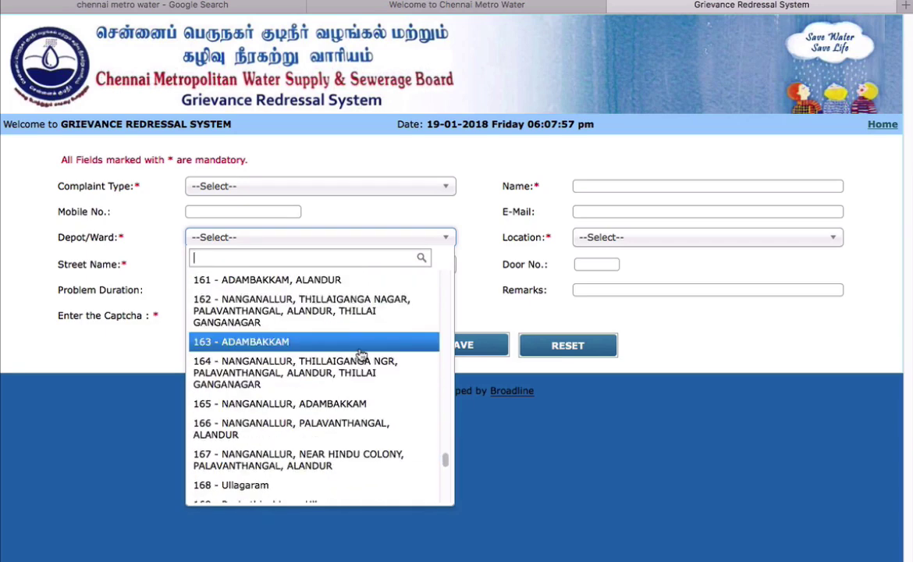
{"action": "scroll", "coordinate": [360, 355], "scroll_direction": "down", "scroll_amount": 10}
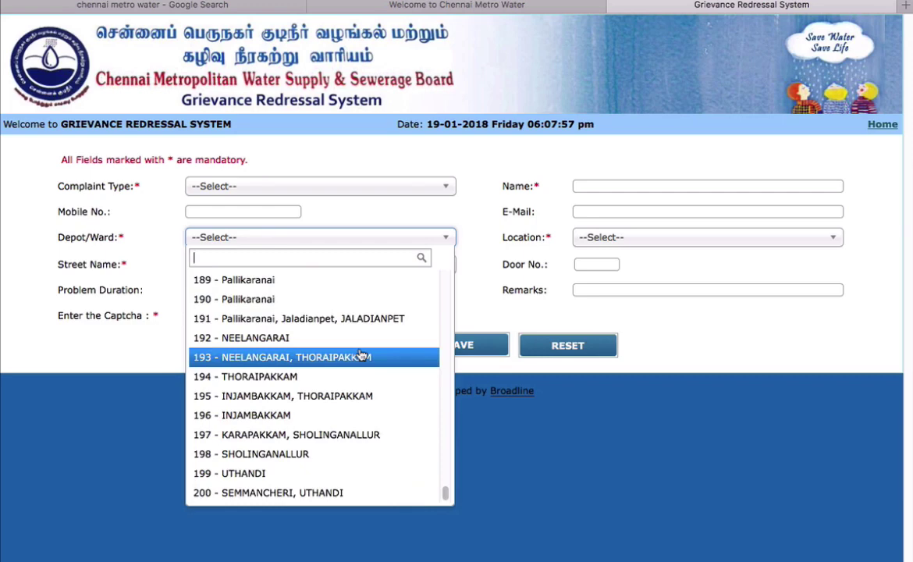
{"action": "scroll", "coordinate": [361, 356], "scroll_direction": "up", "scroll_amount": 6}
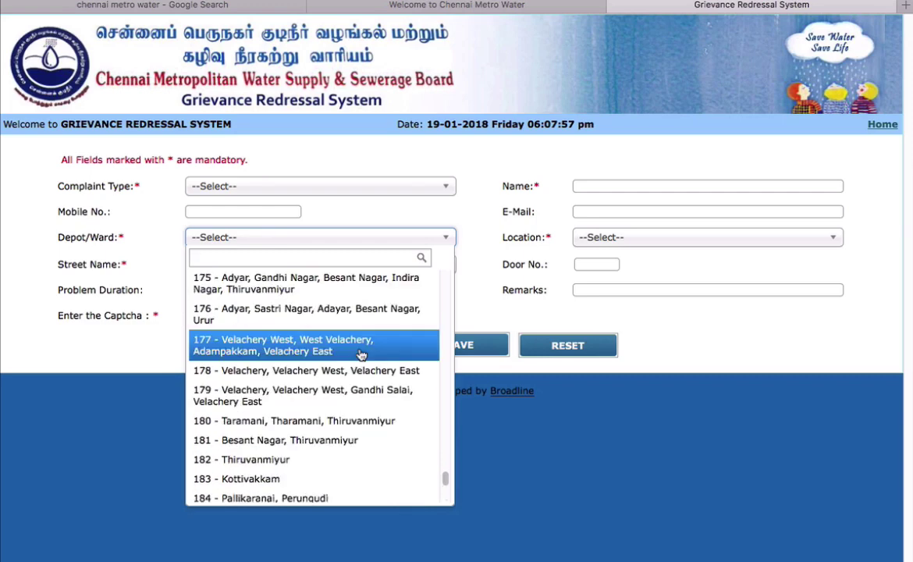
{"action": "left_click", "coordinate": [165, 262]}
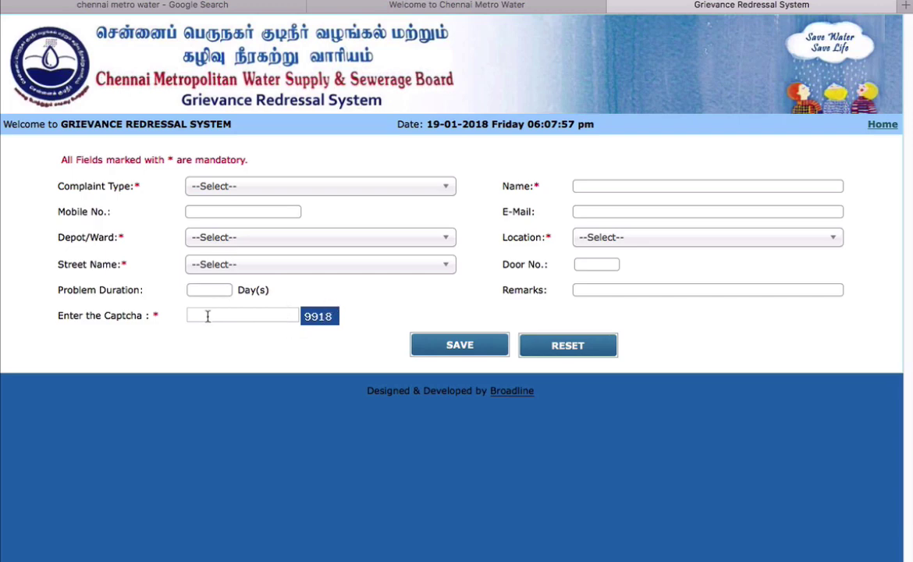
Check the e-mail field and the options offered for the complaint's location
{"action": "left_click", "coordinate": [601, 211]}
{"action": "left_click", "coordinate": [787, 238]}
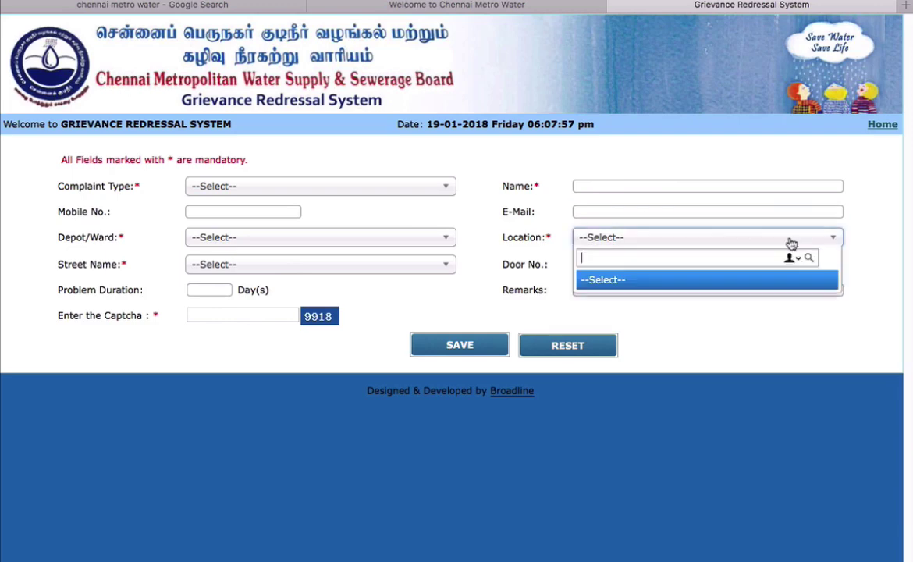
{"action": "left_click", "coordinate": [511, 254]}
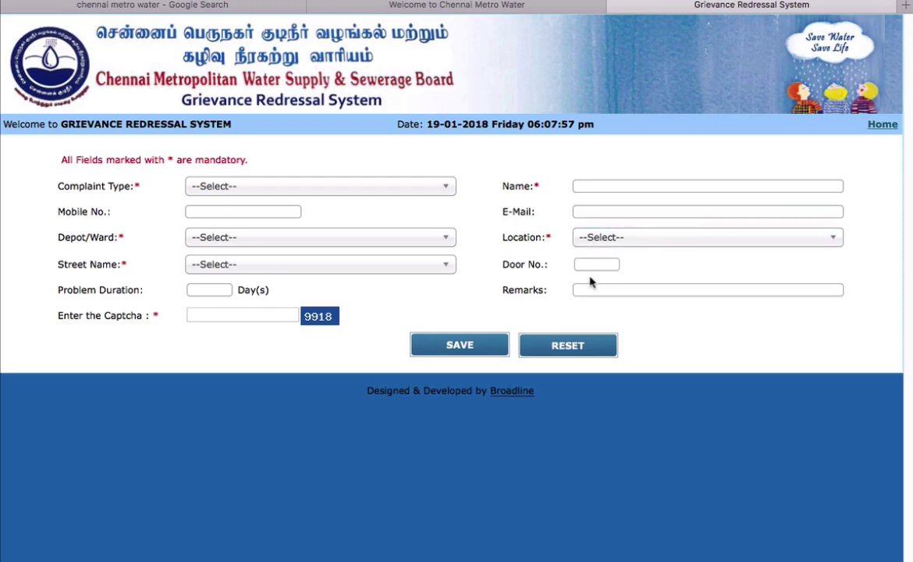